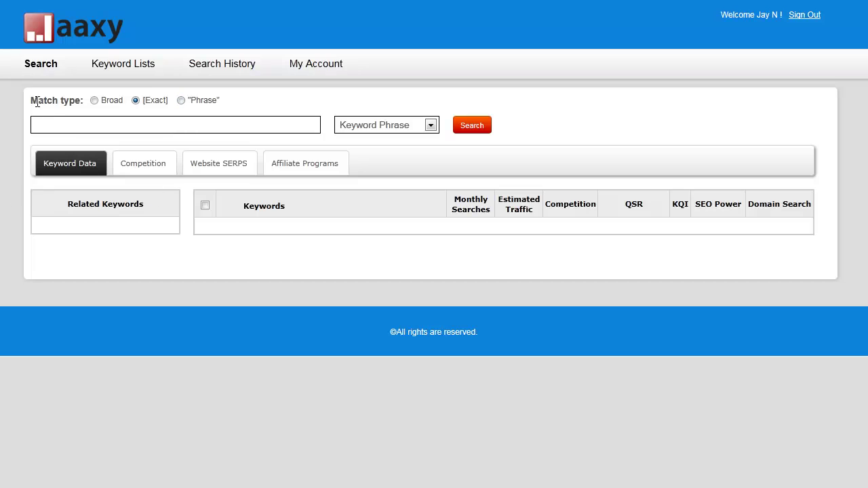
Run an exact-match Jaaxy search for the keyword 'dog training'
{"action": "left_click_drag", "start_coordinate": [35, 102], "coordinate": [85, 102]}
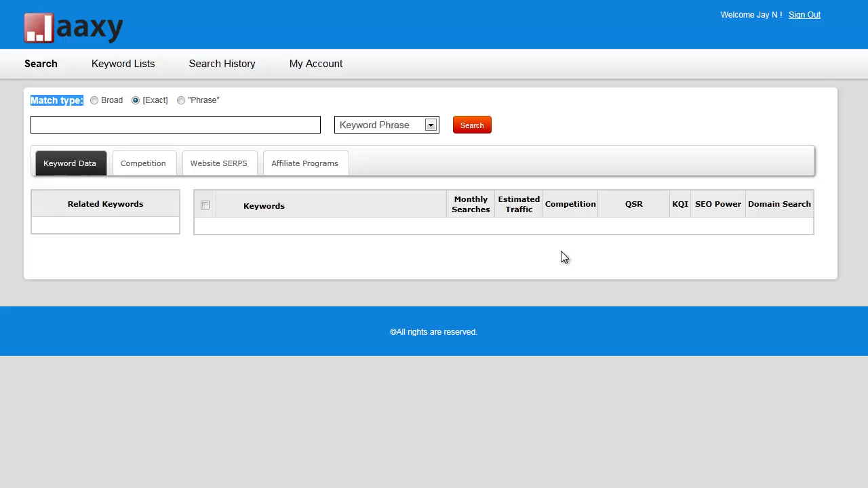
{"action": "left_click", "coordinate": [60, 126]}
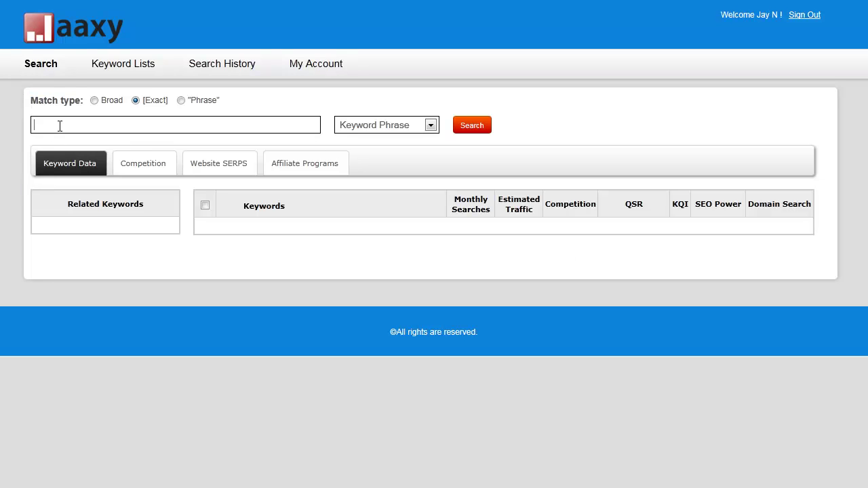
{"action": "type", "text": "dog training"}
{"action": "left_click", "coordinate": [473, 127]}
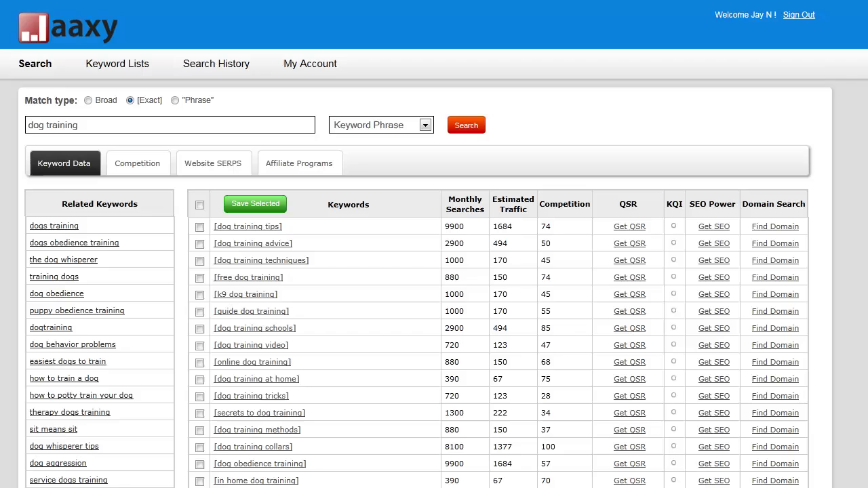
{"action": "scroll", "coordinate": [694, 115], "scroll_direction": "down", "scroll_amount": 1}
{"action": "scroll", "coordinate": [434, 244], "scroll_direction": "down", "scroll_amount": 5}
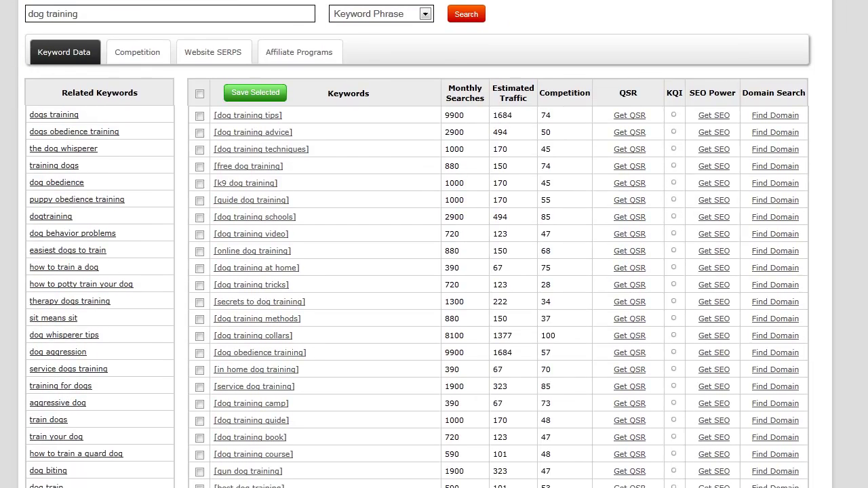
{"action": "scroll", "coordinate": [434, 245], "scroll_direction": "down", "scroll_amount": 1}
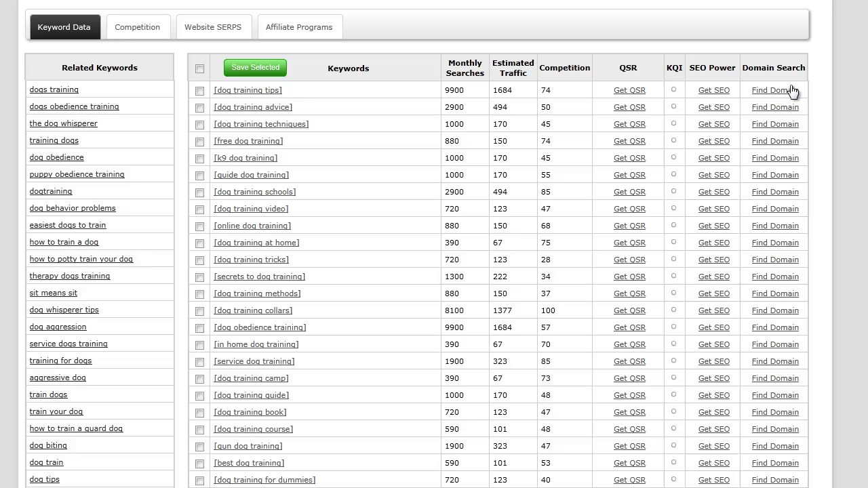
Fetch scores for online dog training and review its QSR 499 and SEO Power 82
{"action": "mouse_move", "coordinate": [709, 80]}
{"action": "left_click", "coordinate": [630, 229]}
{"action": "left_click_drag", "start_coordinate": [622, 226], "coordinate": [637, 226]}
{"action": "left_click", "coordinate": [638, 226]}
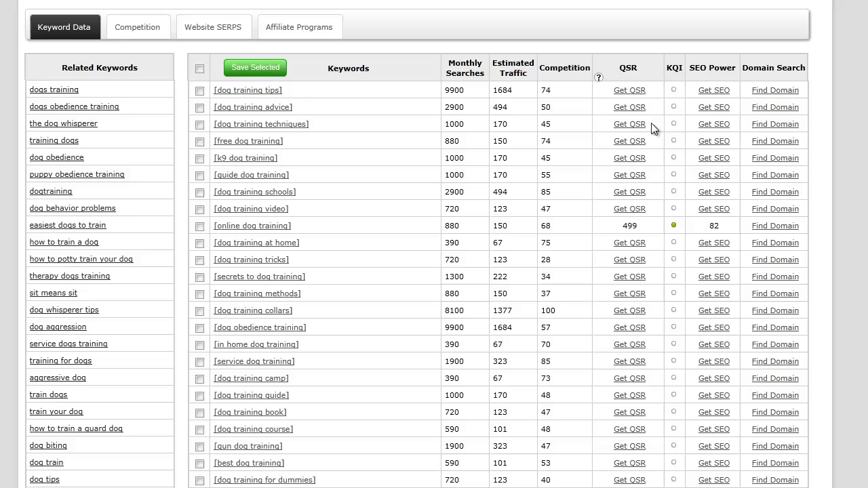
{"action": "mouse_move", "coordinate": [677, 232]}
{"action": "mouse_move", "coordinate": [553, 72]}
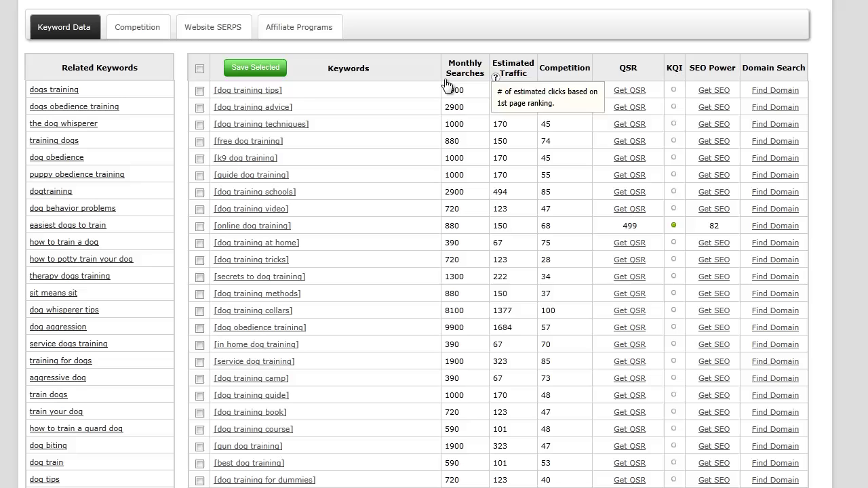
{"action": "double_click", "coordinate": [713, 226]}
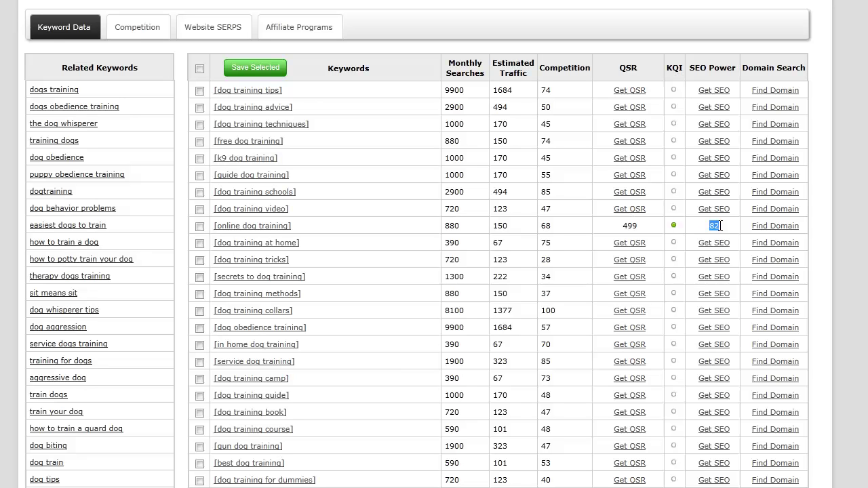
{"action": "left_click", "coordinate": [720, 225]}
{"action": "left_click", "coordinate": [793, 231]}
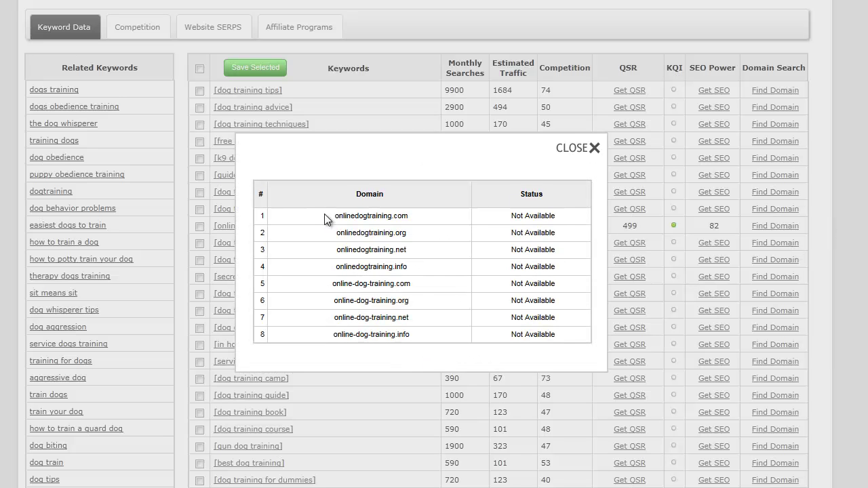
{"action": "left_click_drag", "start_coordinate": [333, 215], "coordinate": [574, 341]}
{"action": "left_click", "coordinate": [552, 333]}
{"action": "left_click", "coordinate": [581, 150]}
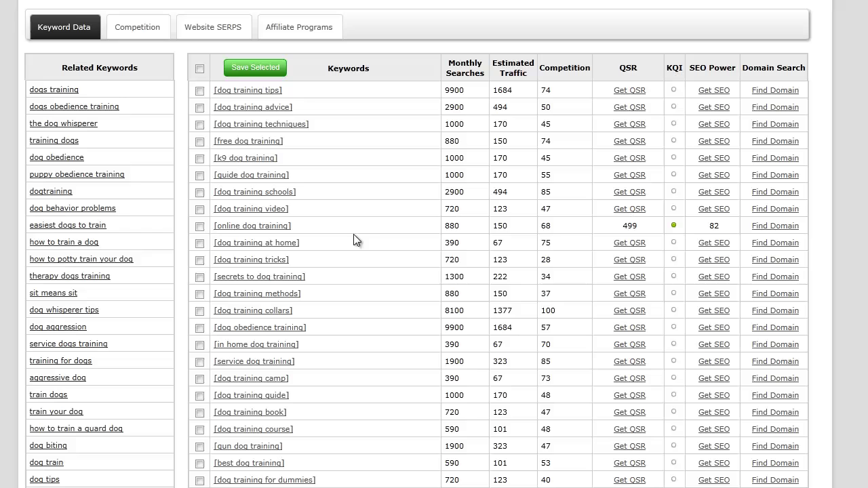
Score dog training for dummies (QSR 71,200, SEO 20) and residential dog training (QSR 71,700, SEO 17)
{"action": "scroll", "coordinate": [645, 283], "scroll_direction": "down", "scroll_amount": 3}
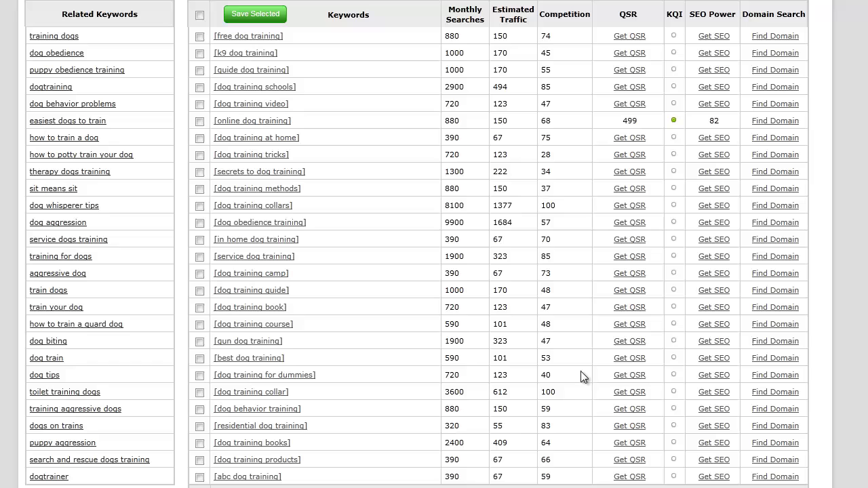
{"action": "left_click", "coordinate": [629, 375]}
{"action": "left_click_drag", "start_coordinate": [613, 378], "coordinate": [639, 377]}
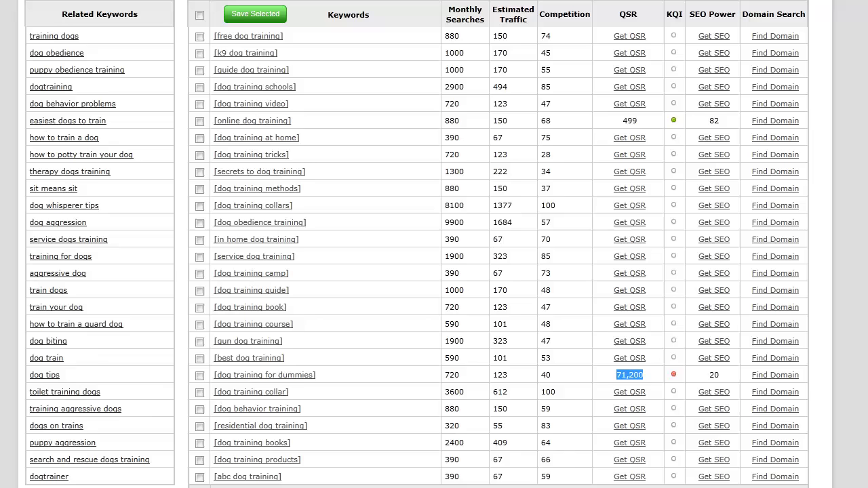
{"action": "scroll", "coordinate": [862, 362], "scroll_direction": "down", "scroll_amount": 2}
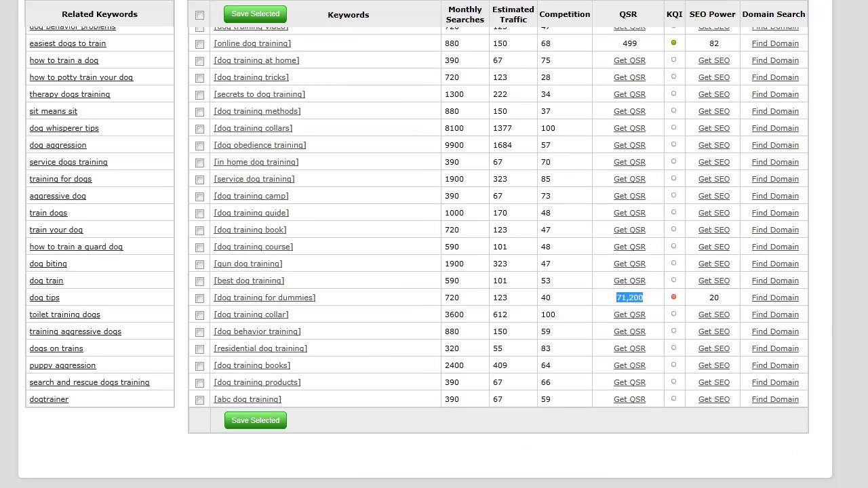
{"action": "left_click", "coordinate": [625, 350]}
{"action": "scroll", "coordinate": [555, 343], "scroll_direction": "up", "scroll_amount": 2}
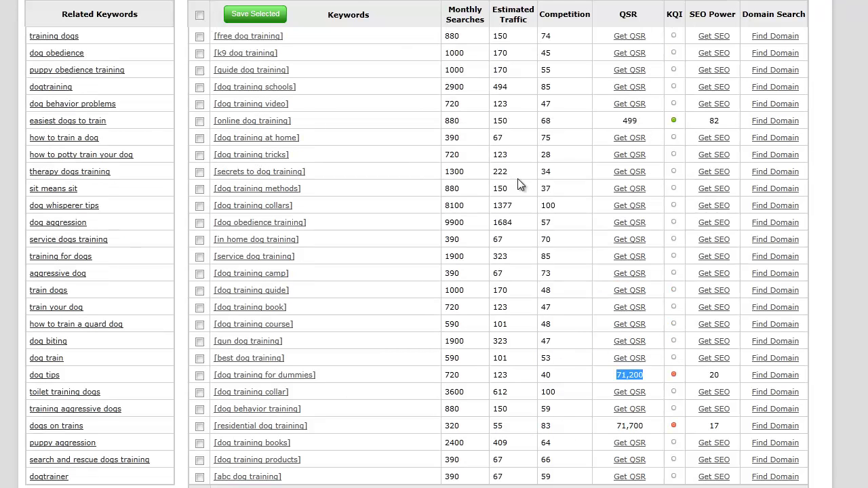
{"action": "scroll", "coordinate": [587, 183], "scroll_direction": "up", "scroll_amount": 3}
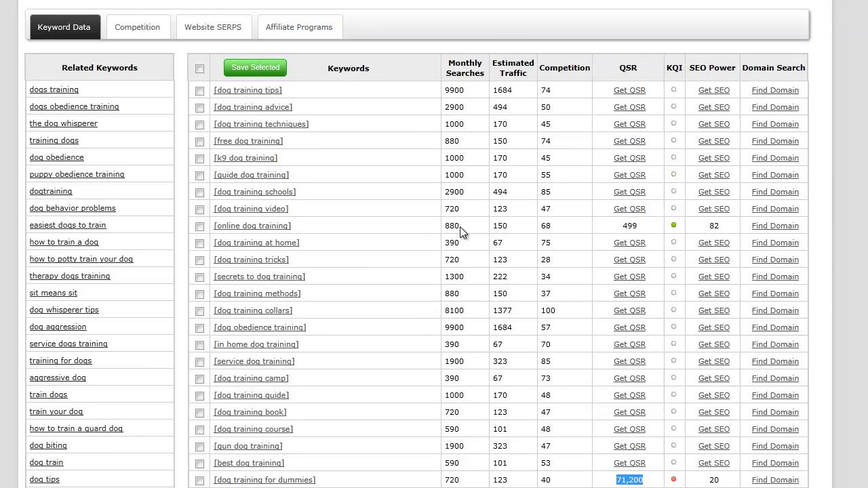
Score k9 dog training and in home dog training, noting monthly searches of 880 and 390
{"action": "left_click_drag", "start_coordinate": [445, 226], "coordinate": [460, 229]}
{"action": "left_click", "coordinate": [625, 158]}
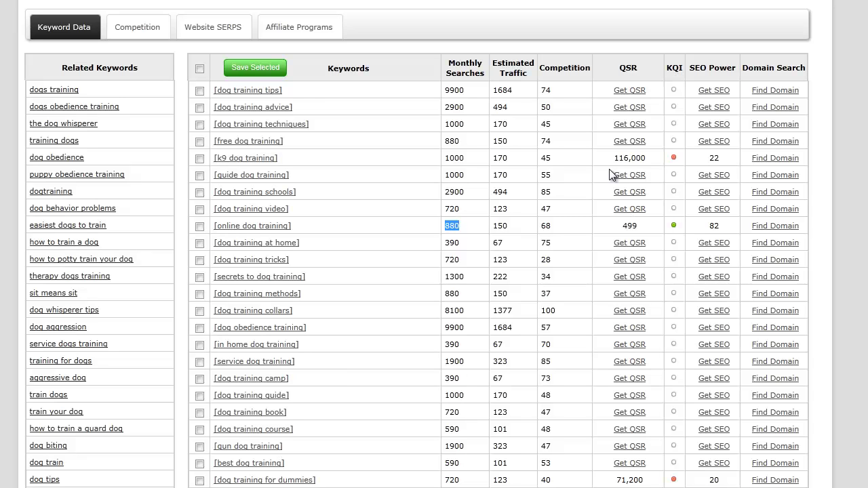
{"action": "left_click", "coordinate": [627, 346]}
{"action": "double_click", "coordinate": [451, 345]}
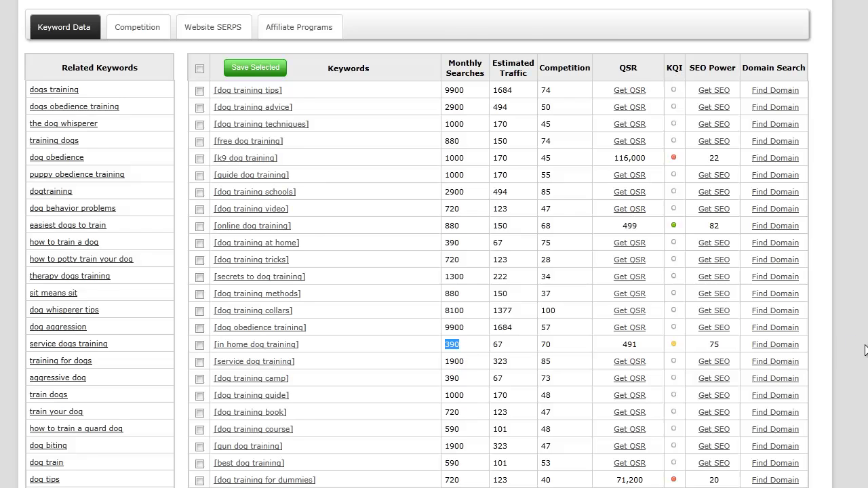
{"action": "scroll", "coordinate": [866, 349], "scroll_direction": "down", "scroll_amount": 2}
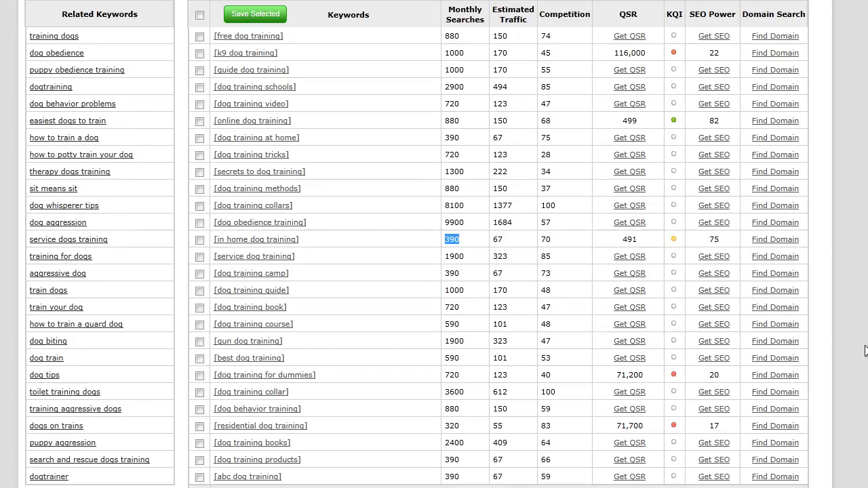
Check in home dog training domains, picking out available inhomedogtraining.info and hyphenated variants
{"action": "left_click", "coordinate": [792, 240]}
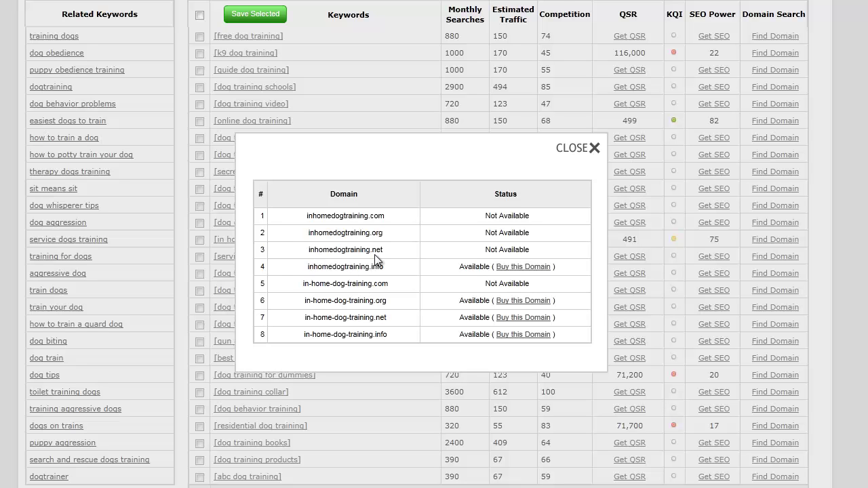
{"action": "left_click_drag", "start_coordinate": [309, 267], "coordinate": [354, 270]}
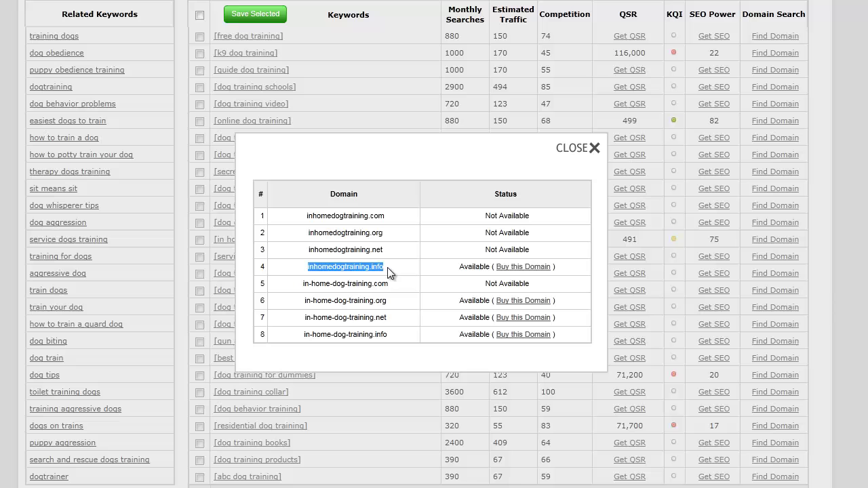
{"action": "left_click", "coordinate": [388, 267]}
{"action": "left_click_drag", "start_coordinate": [293, 300], "coordinate": [382, 351]}
{"action": "left_click", "coordinate": [430, 292]}
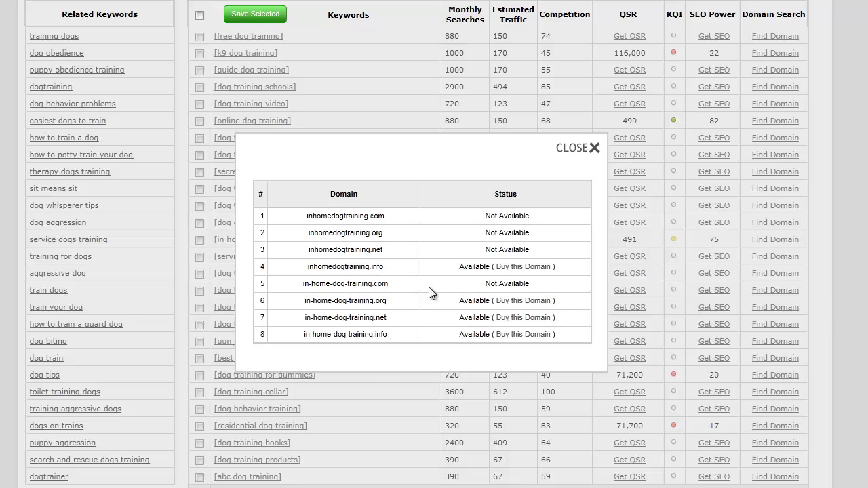
Close the domain list and score dog training at home, dog training tricks and secrets to dog training
{"action": "left_click", "coordinate": [570, 150]}
{"action": "scroll", "coordinate": [434, 258], "scroll_direction": "down", "scroll_amount": 1}
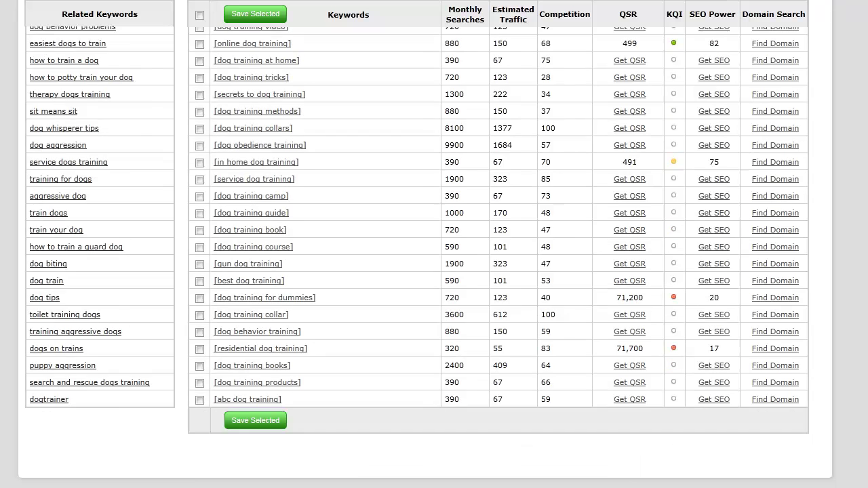
{"action": "scroll", "coordinate": [434, 258], "scroll_direction": "up", "scroll_amount": 1}
{"action": "scroll", "coordinate": [434, 271], "scroll_direction": "up", "scroll_amount": 2}
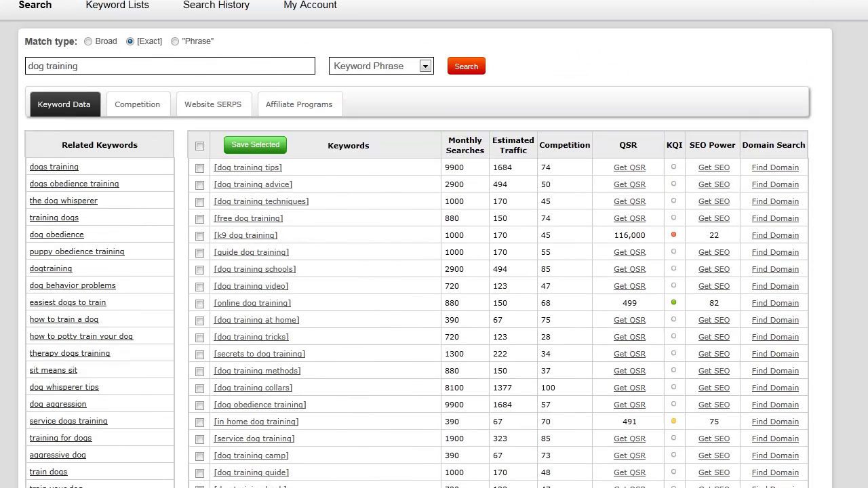
{"action": "scroll", "coordinate": [468, 277], "scroll_direction": "down", "scroll_amount": 1}
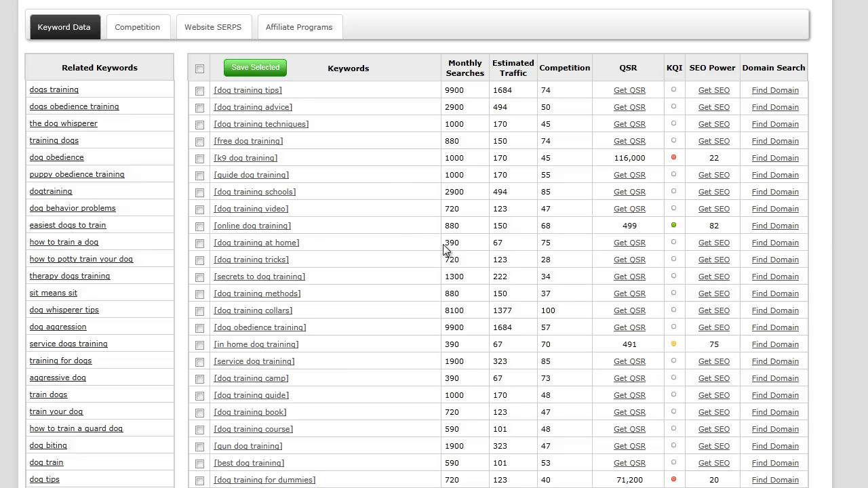
{"action": "left_click", "coordinate": [630, 243]}
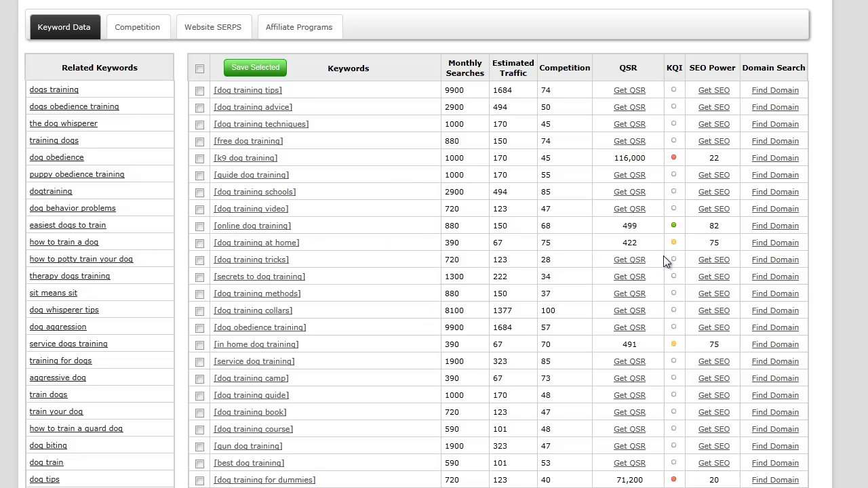
{"action": "left_click", "coordinate": [631, 262]}
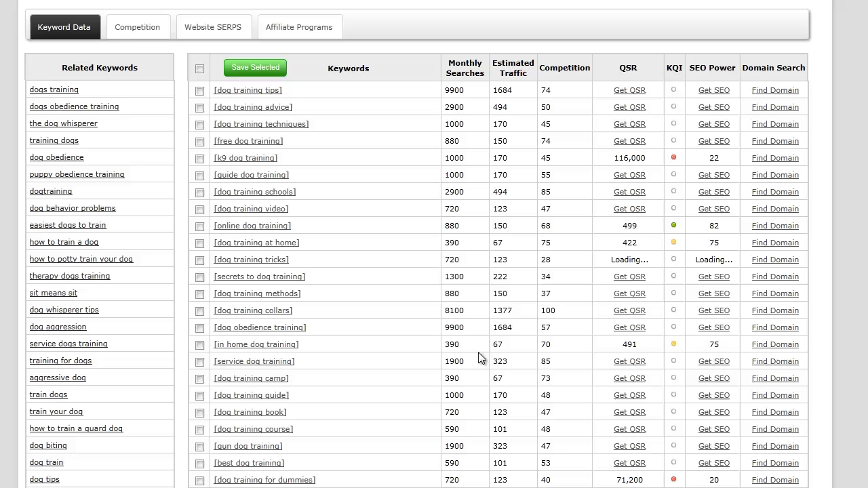
{"action": "left_click", "coordinate": [638, 278]}
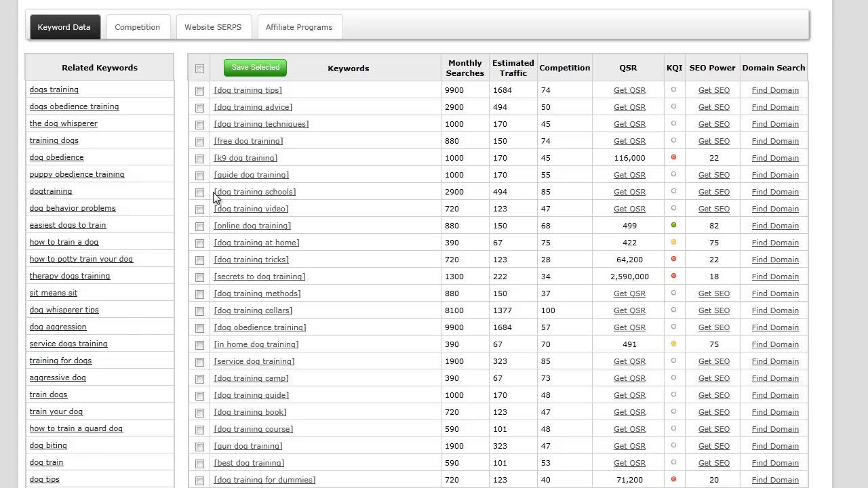
Start a new search from the related keyword 'dog whisperer tips'
{"action": "scroll", "coordinate": [49, 102], "scroll_direction": "up", "scroll_amount": 2}
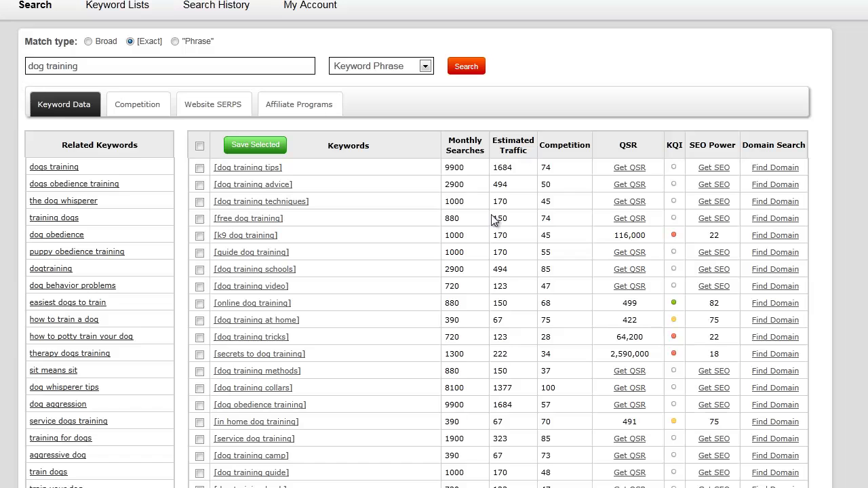
{"action": "scroll", "coordinate": [172, 179], "scroll_direction": "down", "scroll_amount": 2}
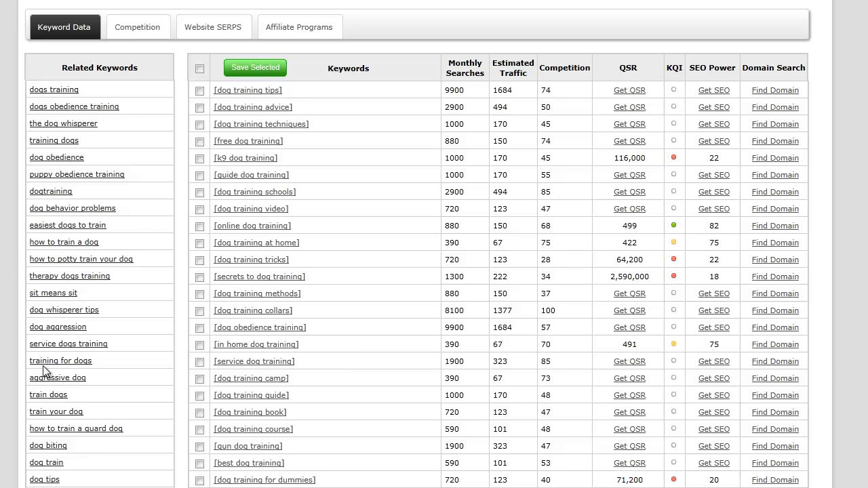
{"action": "left_click", "coordinate": [92, 312]}
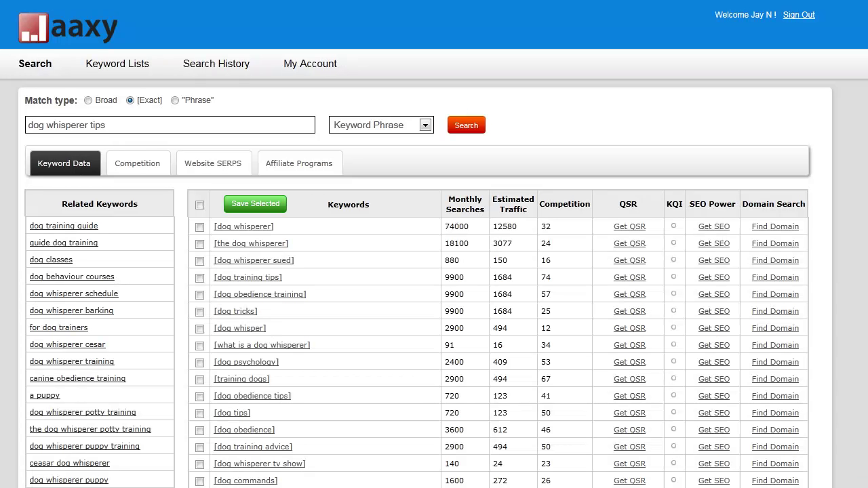
Scroll the dog whisperer tips results down to dog whisperer video (210 searches, competition 21)
{"action": "scroll", "coordinate": [372, 28], "scroll_direction": "down", "scroll_amount": 3}
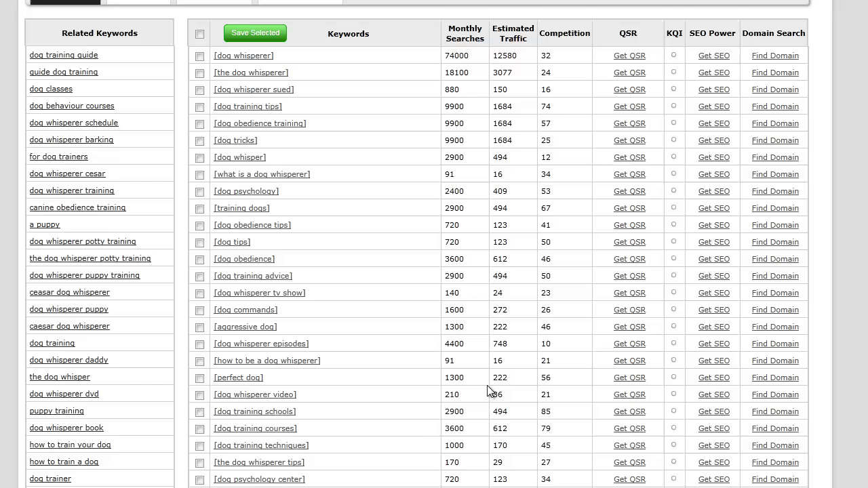
{"action": "scroll", "coordinate": [461, 395], "scroll_direction": "down", "scroll_amount": 3}
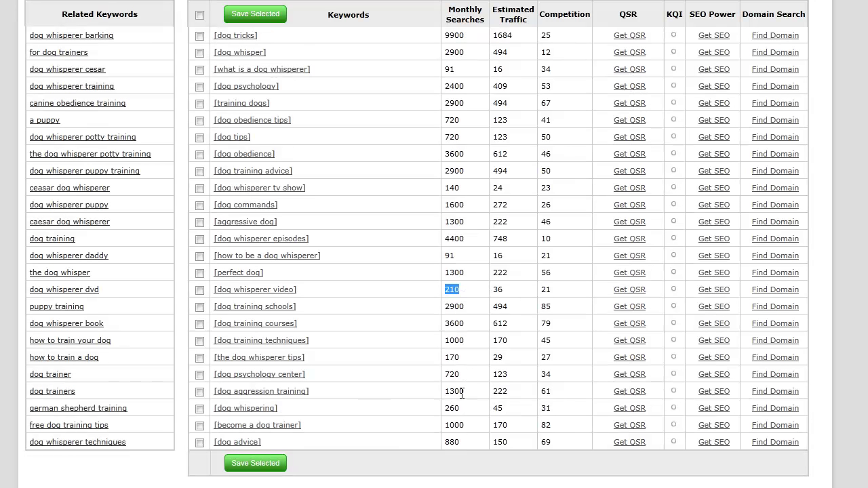
Score dog aggression training, review its available domains, then note dog whispering's 260 monthly searches
{"action": "left_click", "coordinate": [638, 393]}
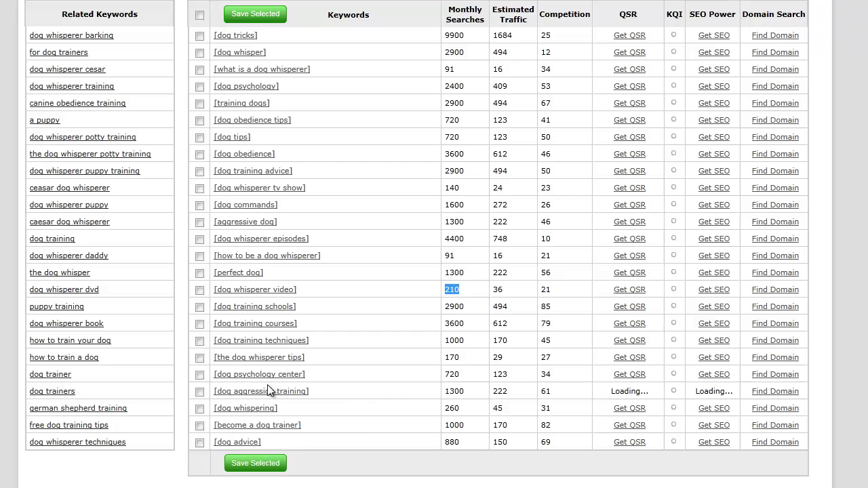
{"action": "left_click", "coordinate": [770, 394]}
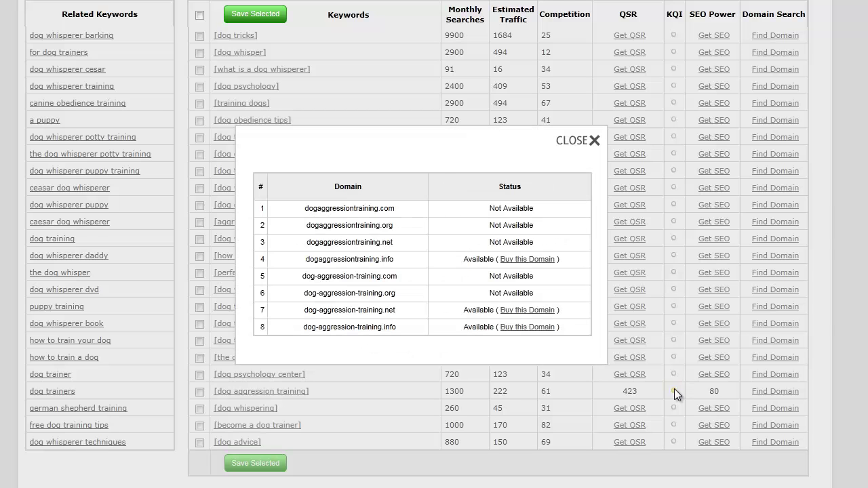
{"action": "left_click_drag", "start_coordinate": [316, 265], "coordinate": [380, 264]}
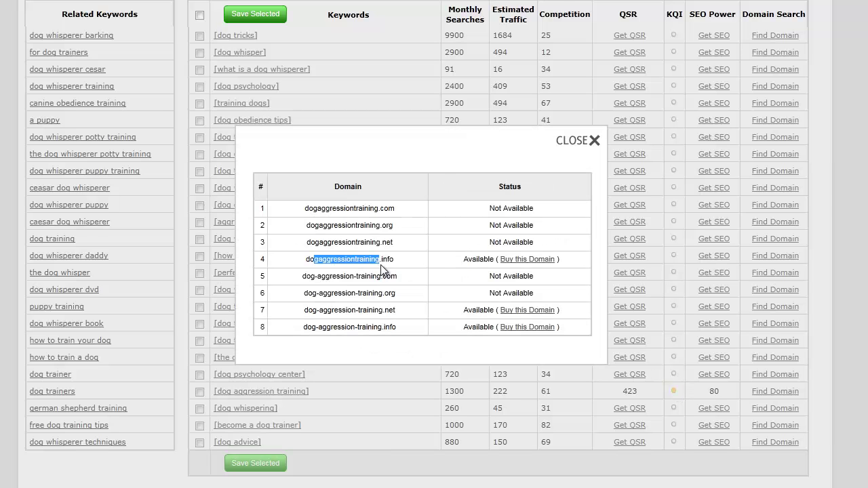
{"action": "left_click", "coordinate": [577, 142]}
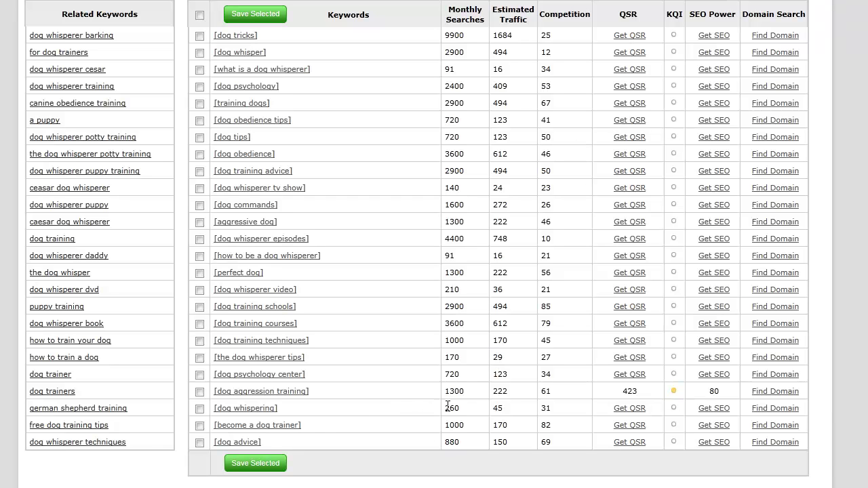
{"action": "left_click_drag", "start_coordinate": [446, 409], "coordinate": [475, 414]}
Fetch scores for dog whispering (QSR 107,000) and how to be a dog whisperer
{"action": "left_click", "coordinate": [641, 408]}
{"action": "double_click", "coordinate": [621, 409]}
{"action": "left_click", "coordinate": [503, 409]}
{"action": "left_click", "coordinate": [625, 257]}
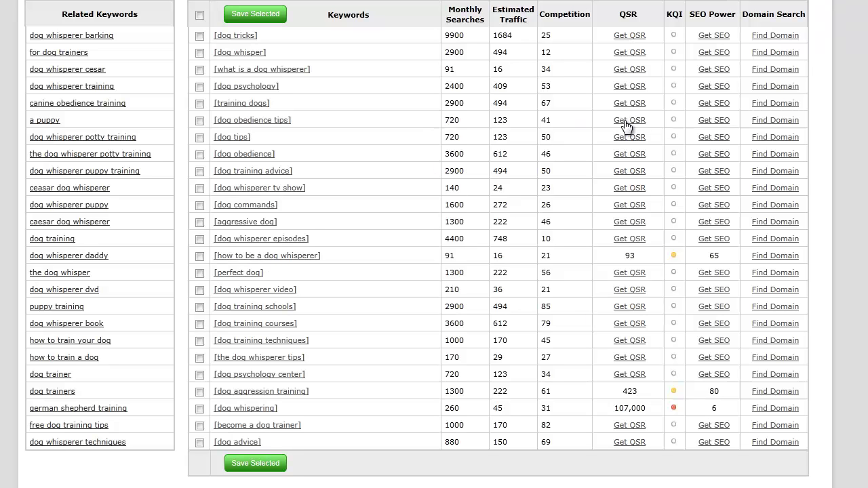
Score dog training advice, dog commands, aggressive dog and dog training techniques (QSR 520,000)
{"action": "left_click", "coordinate": [634, 171]}
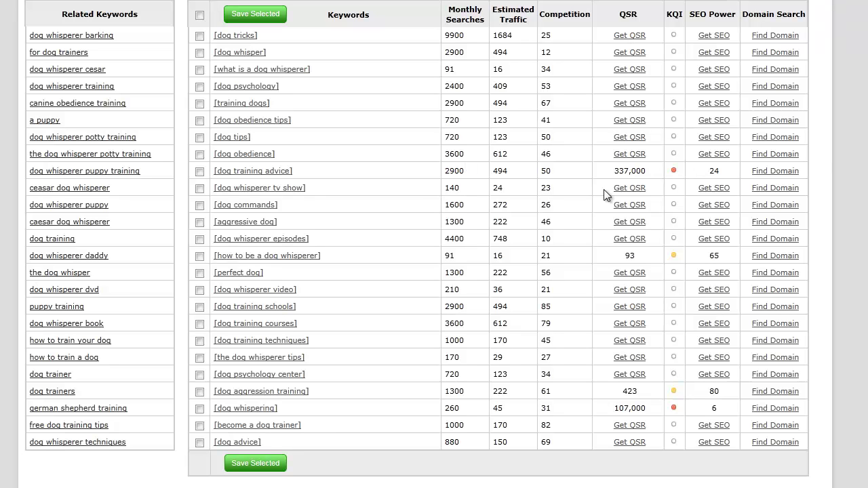
{"action": "left_click", "coordinate": [631, 207]}
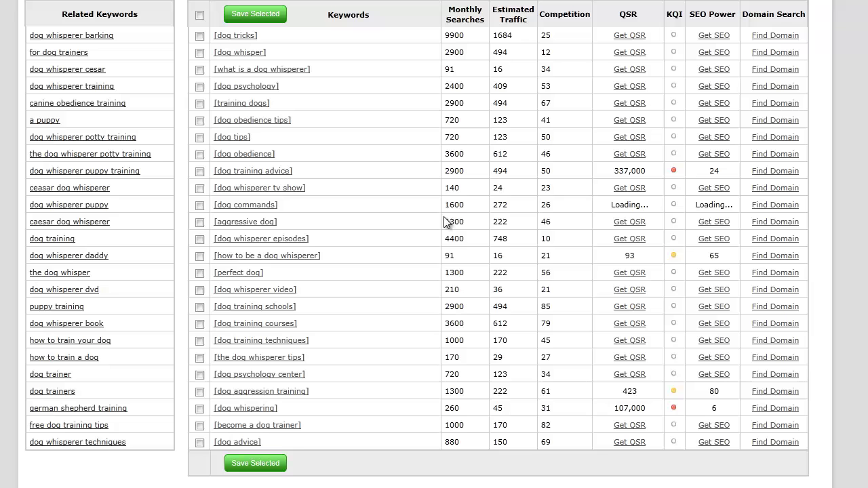
{"action": "left_click", "coordinate": [619, 223]}
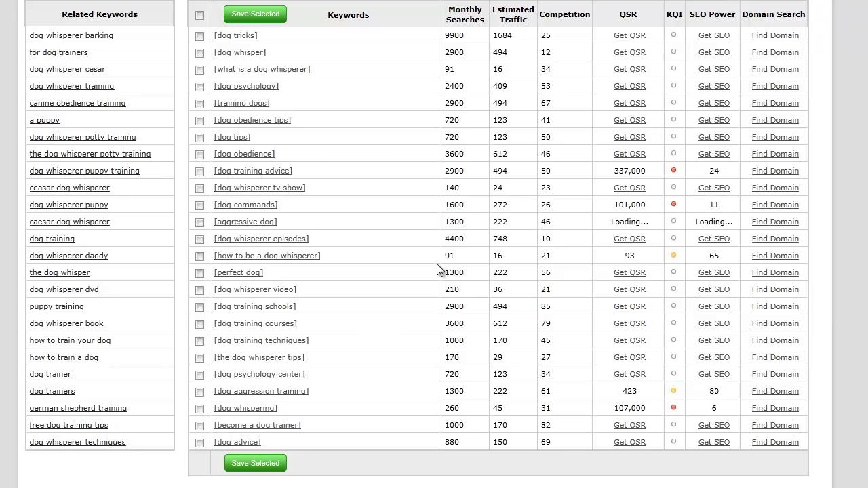
{"action": "scroll", "coordinate": [451, 257], "scroll_direction": "up", "scroll_amount": 3}
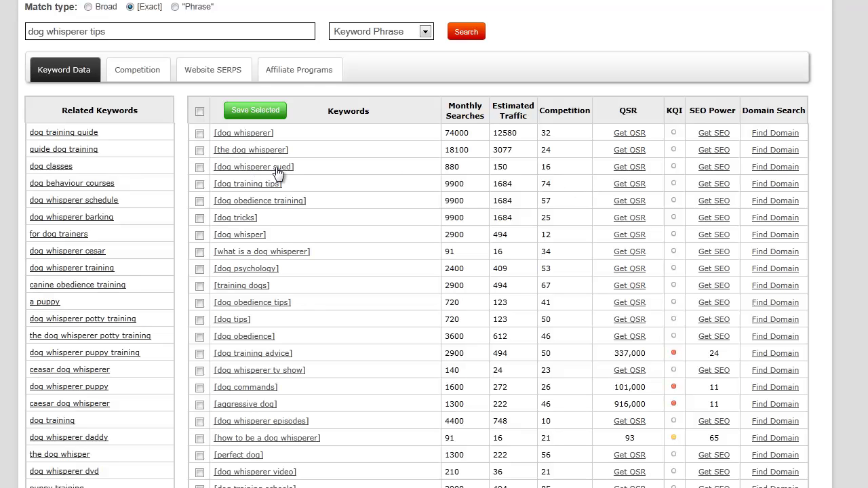
{"action": "scroll", "coordinate": [624, 263], "scroll_direction": "down", "scroll_amount": 4}
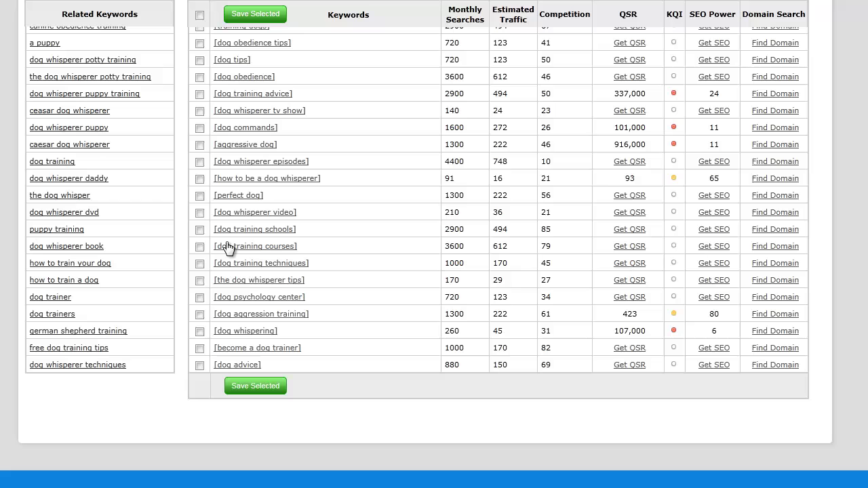
{"action": "left_click", "coordinate": [630, 264]}
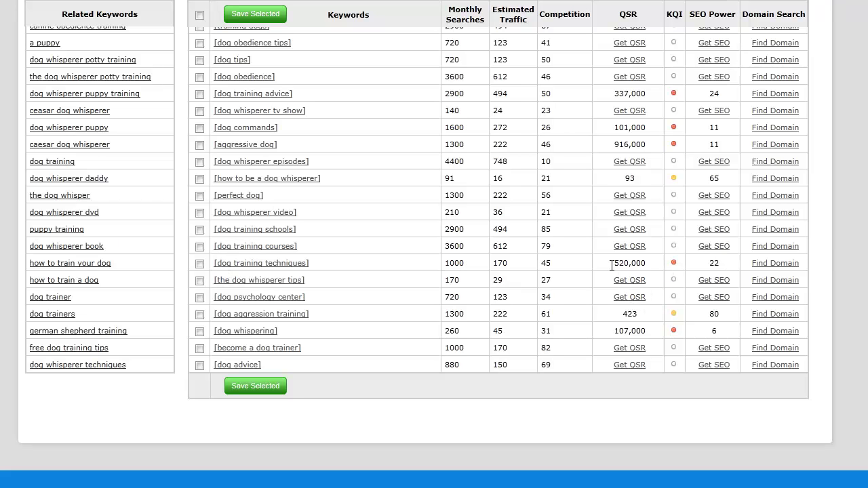
{"action": "scroll", "coordinate": [647, 263], "scroll_direction": "up", "scroll_amount": 1}
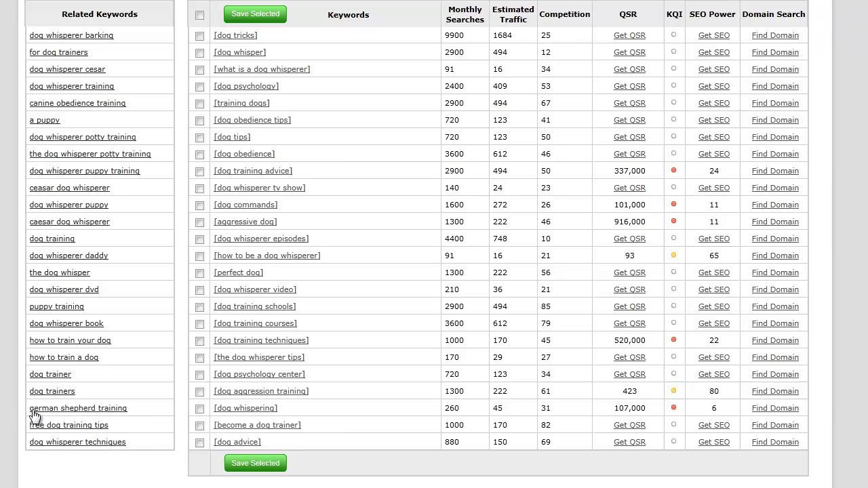
Search german shepherd training and score german shepherd kennels: QSR 480, green KQI, SEO 82
{"action": "left_click", "coordinate": [86, 409]}
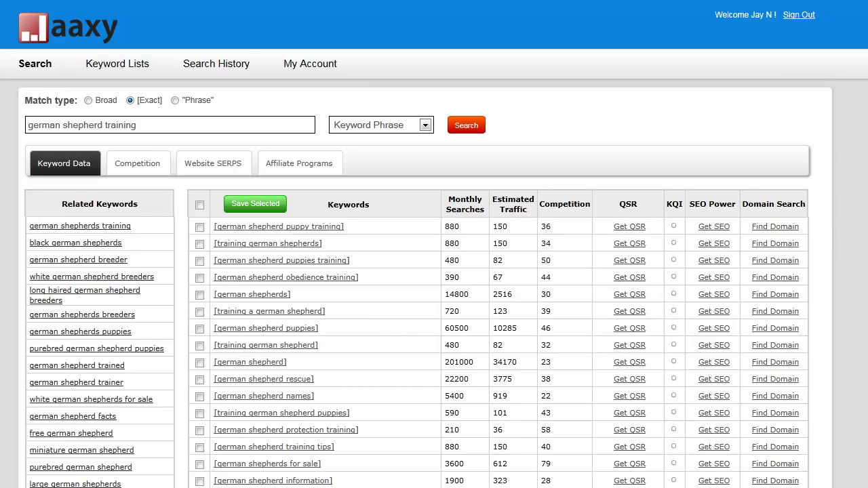
{"action": "scroll", "coordinate": [434, 272], "scroll_direction": "down", "scroll_amount": 3}
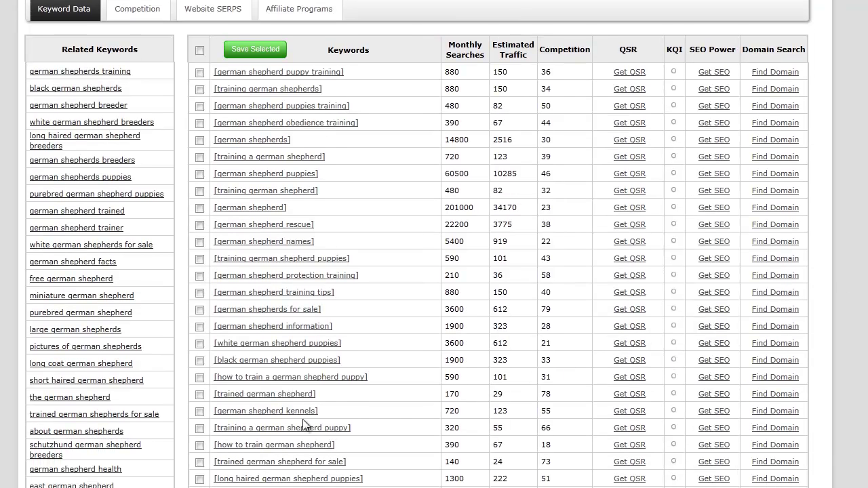
{"action": "left_click", "coordinate": [628, 412]}
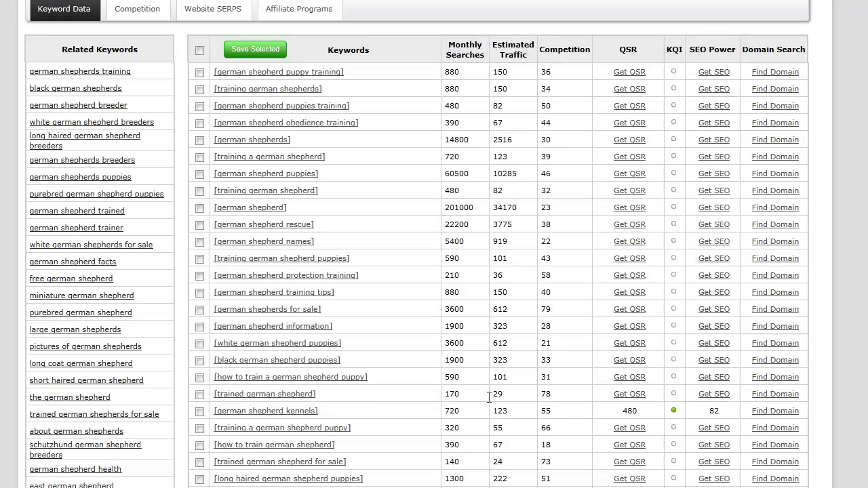
{"action": "scroll", "coordinate": [447, 405], "scroll_direction": "down", "scroll_amount": 3}
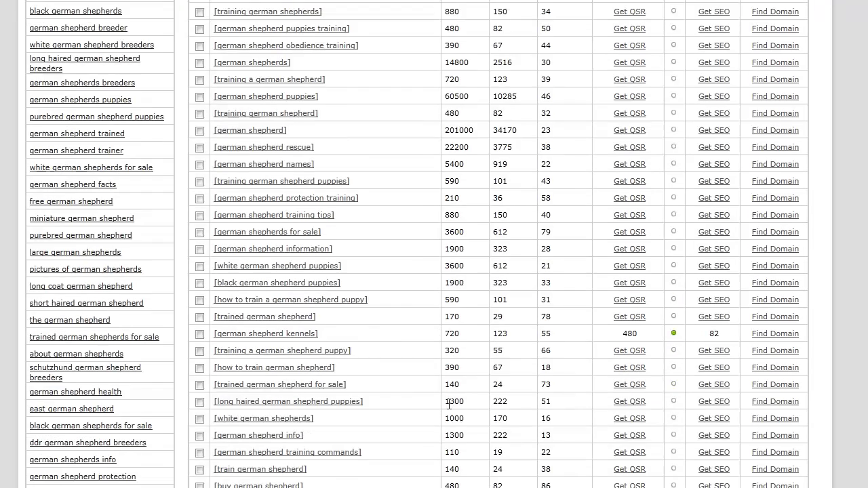
{"action": "scroll", "coordinate": [447, 403], "scroll_direction": "up", "scroll_amount": 1}
{"action": "left_click", "coordinate": [772, 309]}
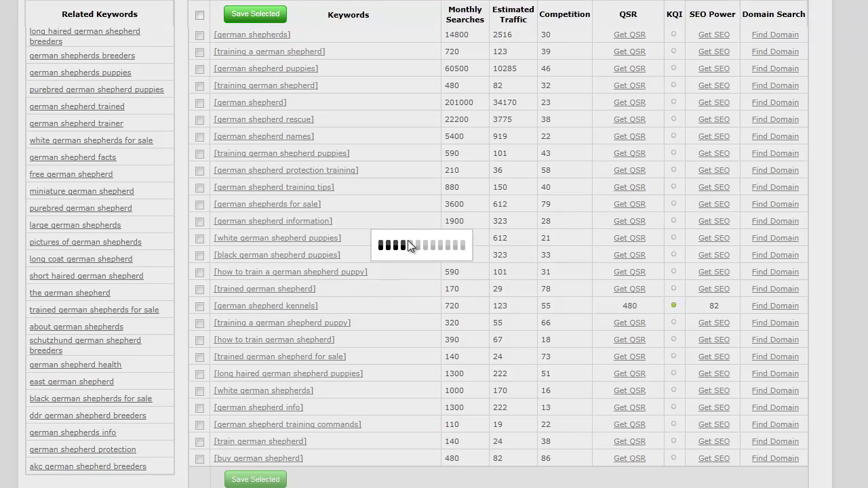
{"action": "mouse_move", "coordinate": [308, 234]}
{"action": "left_mouse_down"}
{"action": "mouse_move", "coordinate": [401, 234]}
{"action": "mouse_move", "coordinate": [307, 234]}
{"action": "left_mouse_up"}
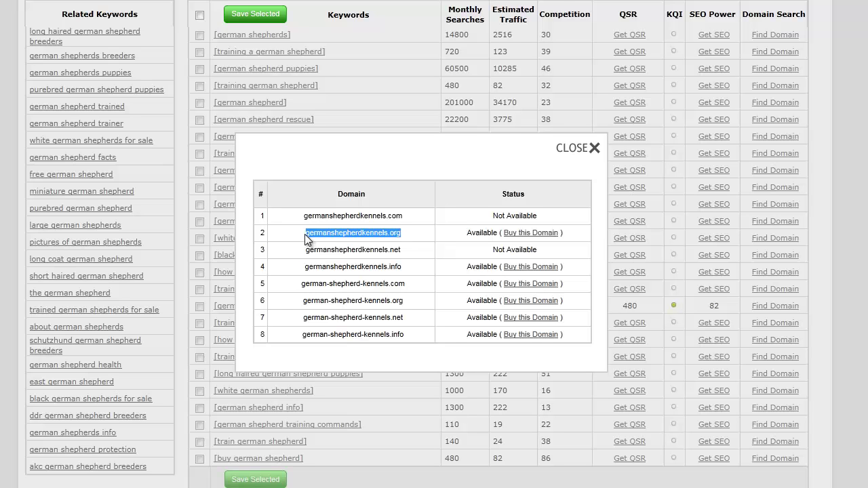
{"action": "left_click", "coordinate": [399, 233]}
{"action": "left_click", "coordinate": [574, 151]}
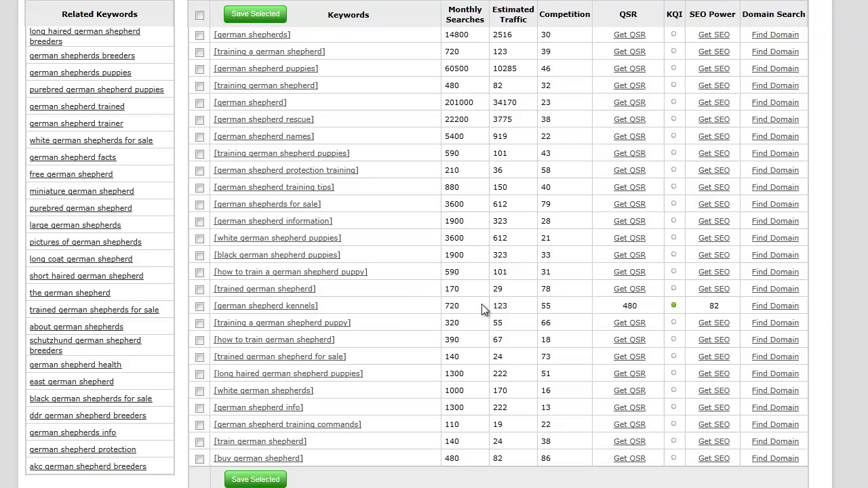
{"action": "left_click", "coordinate": [775, 306]}
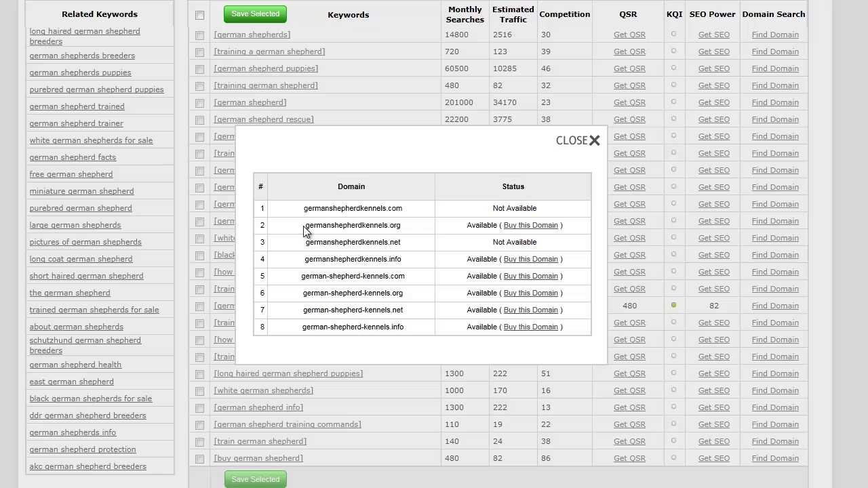
{"action": "left_click_drag", "start_coordinate": [303, 226], "coordinate": [412, 228]}
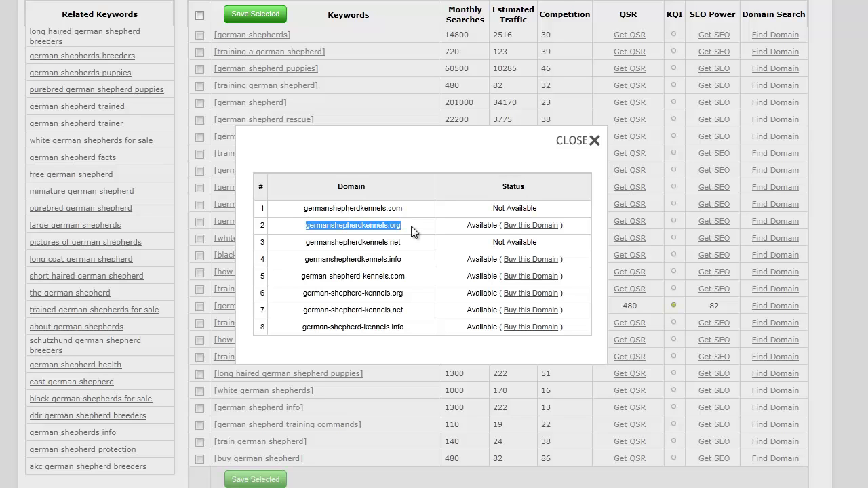
{"action": "left_click", "coordinate": [562, 141]}
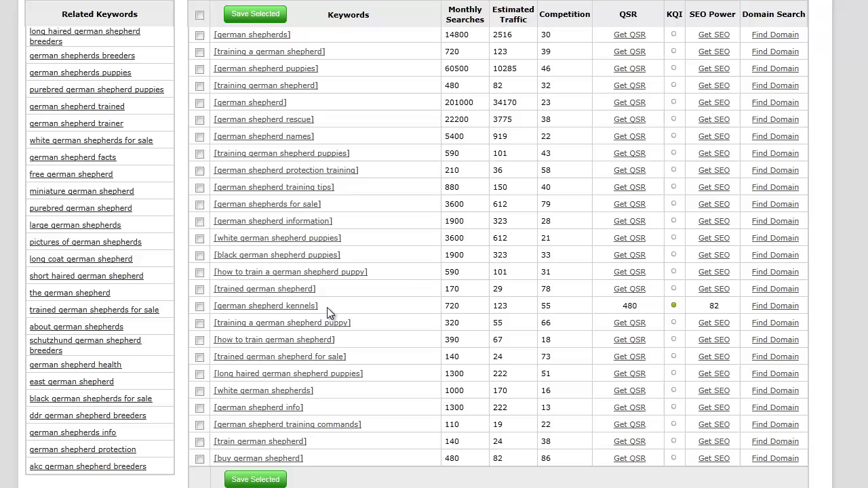
Highlight the 'german shepherd kennels' keyword (720 searches, QSR 480) in the results
{"action": "left_click_drag", "start_coordinate": [327, 308], "coordinate": [222, 313]}
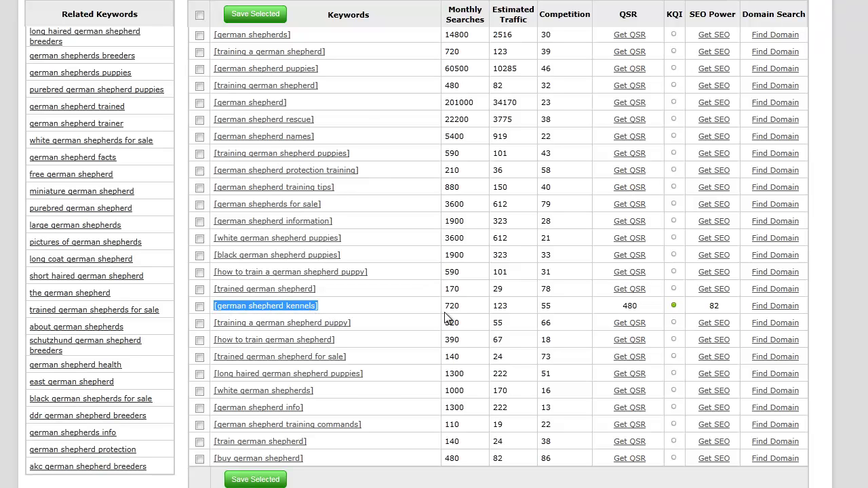